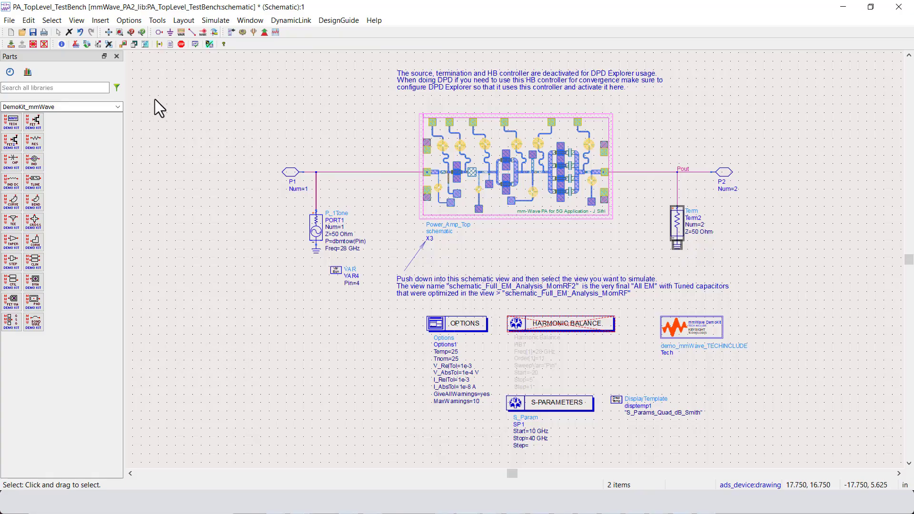
# - Clear the selection and simulate the PA testbench to get power, gain and S-parameter results
pyautogui.click(161, 109)
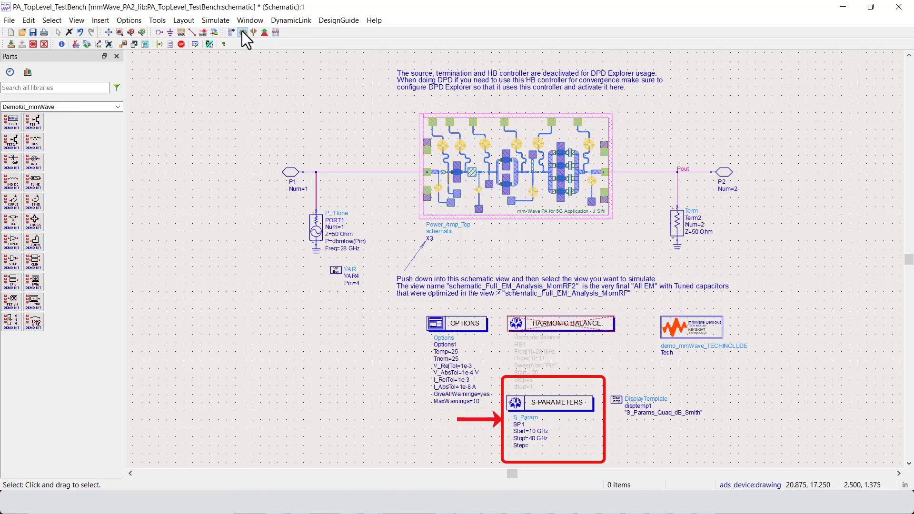
pyautogui.click(243, 32)
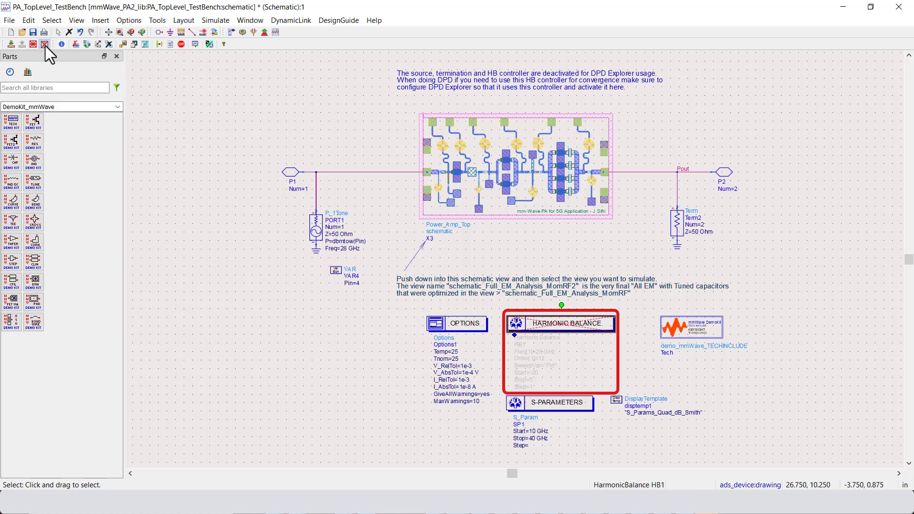
# - Reactivate the HarmonicBalance controller and rerun the power sweep simulation
pyautogui.click(45, 46)
pyautogui.click(243, 31)
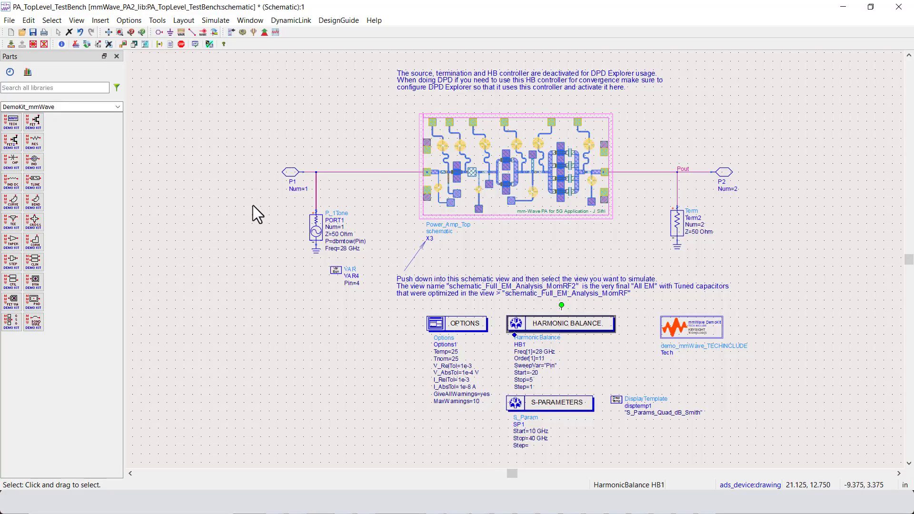
# - Deactivate the P_1Tone input source and the Term2 output termination
pyautogui.click(258, 203)
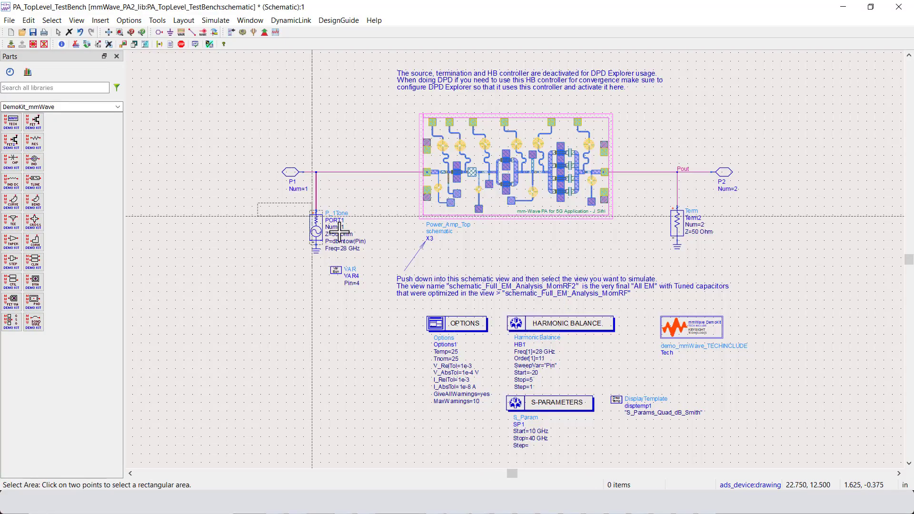
pyautogui.click(371, 261)
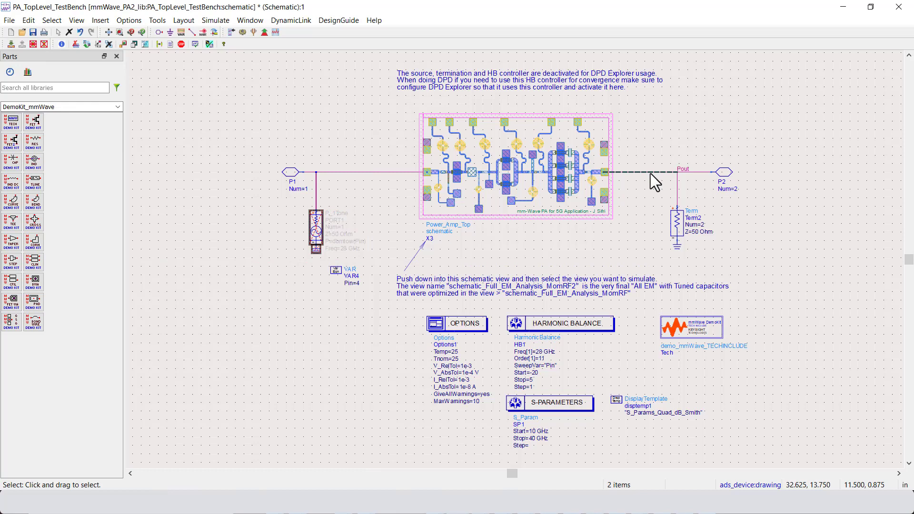
pyautogui.click(651, 196)
pyautogui.click(726, 262)
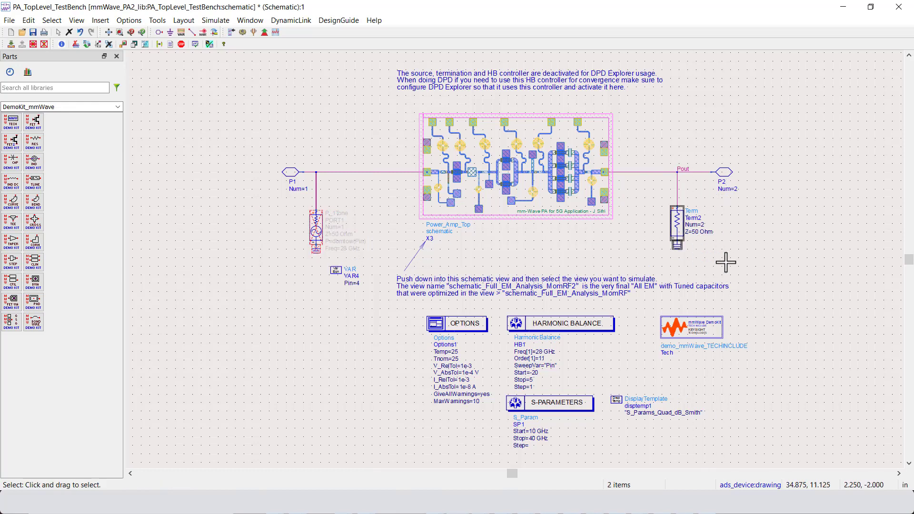
pyautogui.click(47, 46)
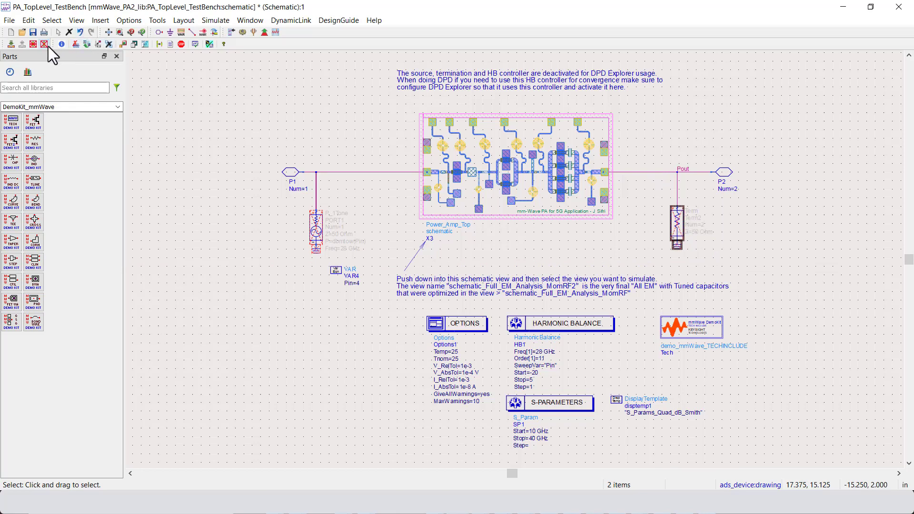
# - Deactivate the HarmonicBalance and S-Parameters simulation controllers together
pyautogui.moveTo(490, 307); pyautogui.dragTo(603, 457)
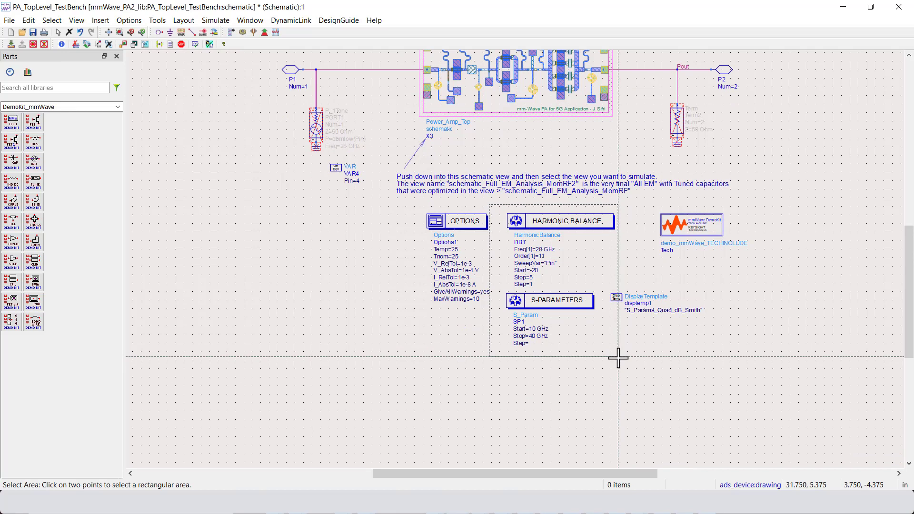
pyautogui.click(617, 357)
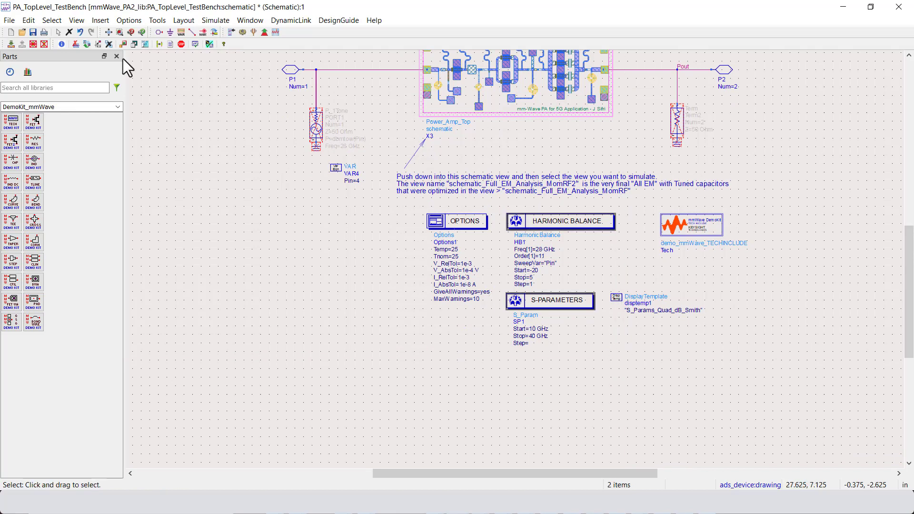
pyautogui.click(47, 46)
pyautogui.click(110, 32)
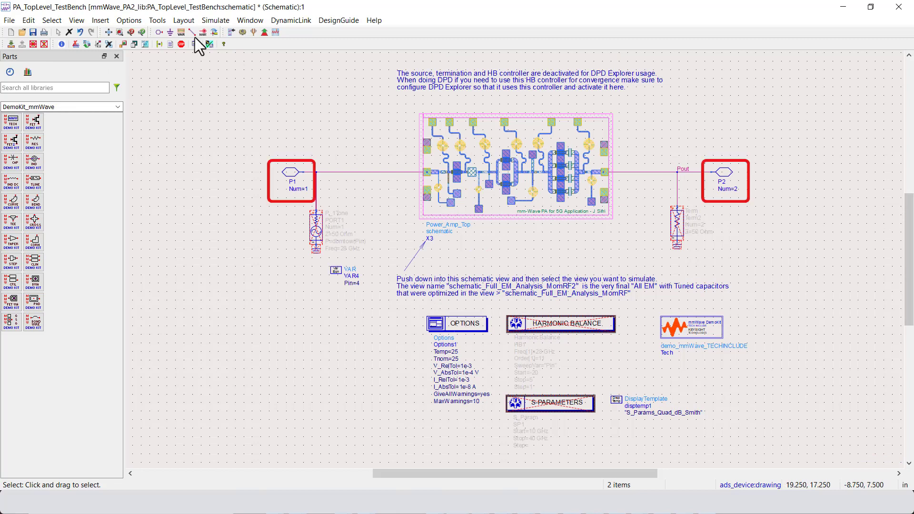
# - Launch DPD Explorer from the Tools menu and move its window up and left
pyautogui.click(163, 26)
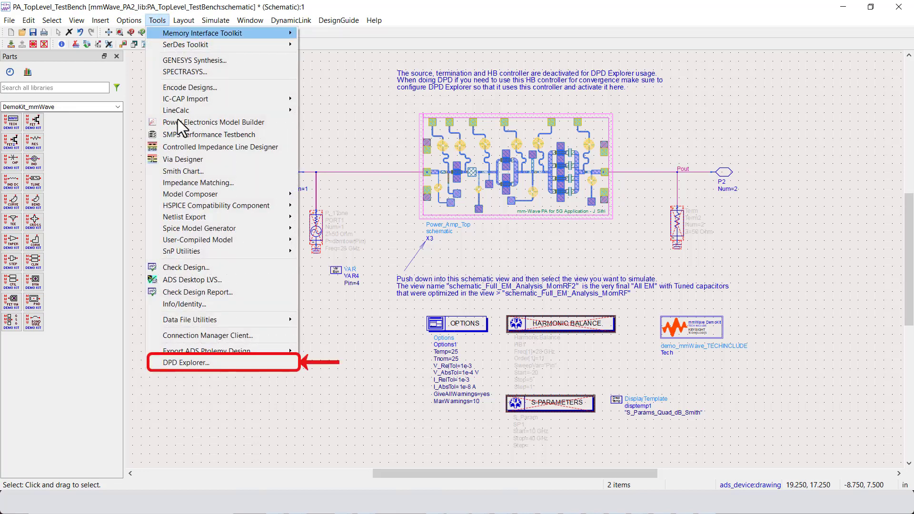
pyautogui.click(186, 363)
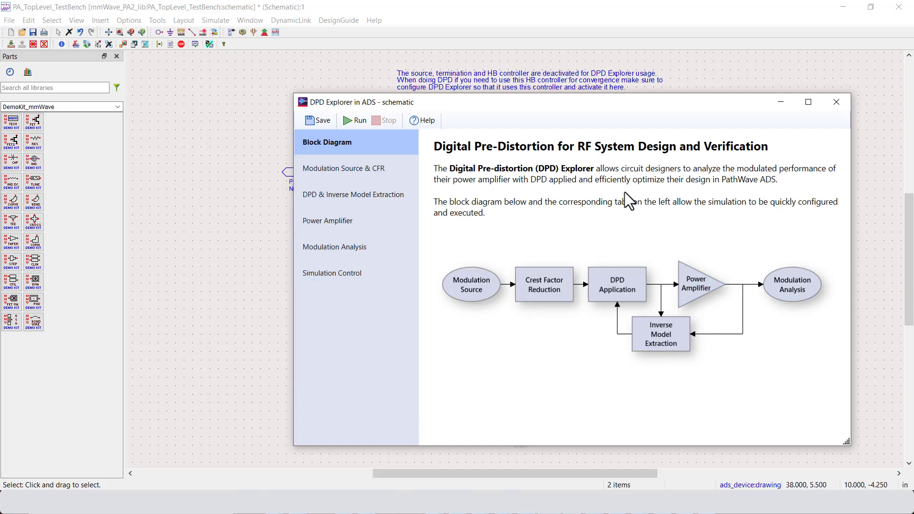
pyautogui.moveTo(615, 106); pyautogui.dragTo(542, 85)
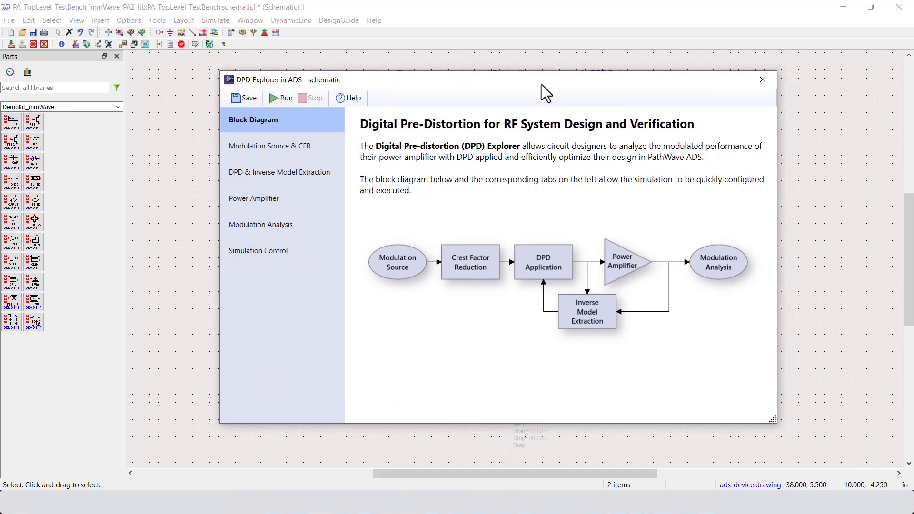
# - Show the Power Amplifier page with input port P1 and output port P2
pyautogui.click(624, 264)
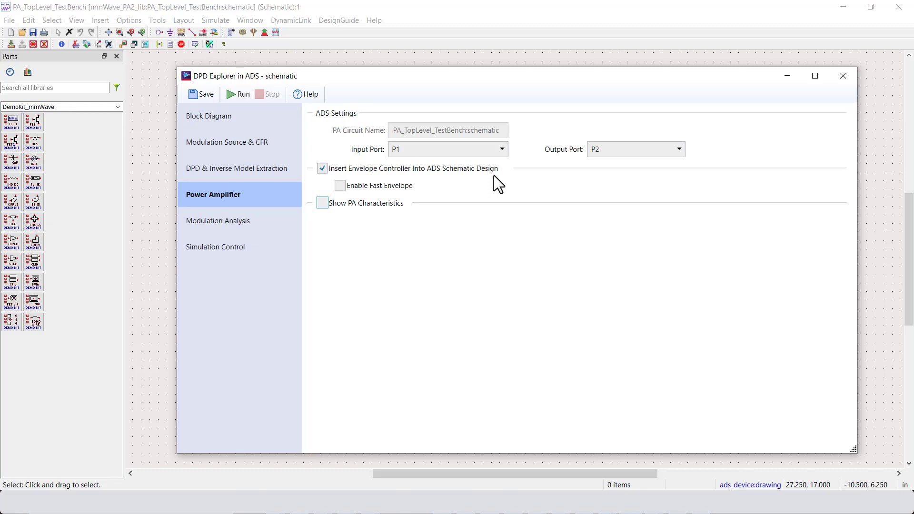
# - Enable PA characteristics, simulate the -30 to 0 dBm compression curve, and view the log
pyautogui.click(321, 204)
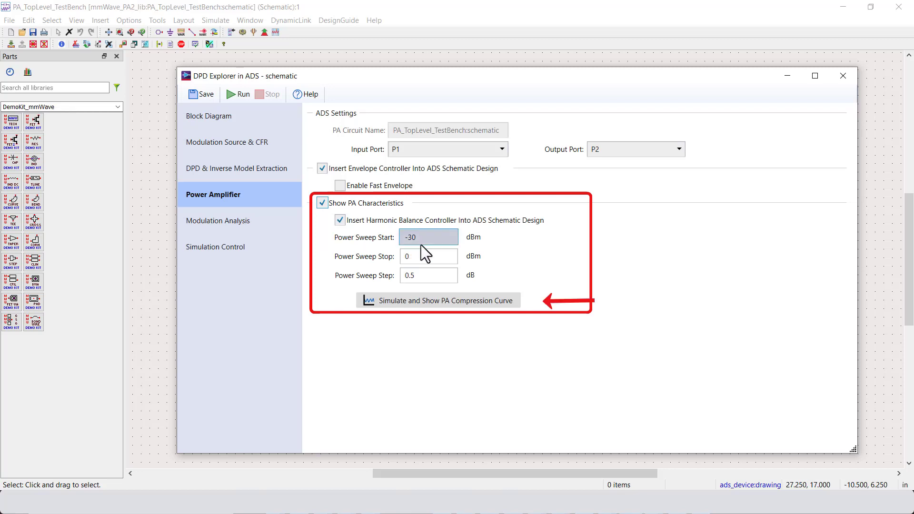
pyautogui.click(438, 301)
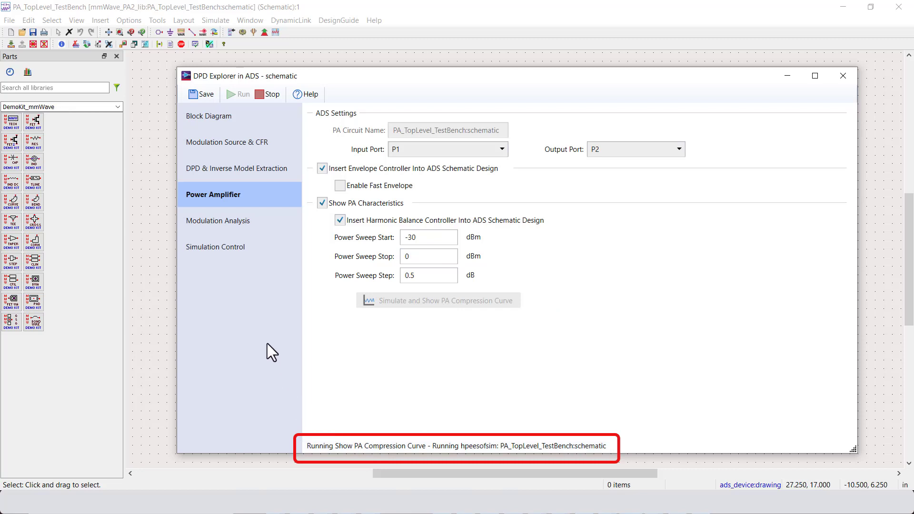
pyautogui.click(225, 255)
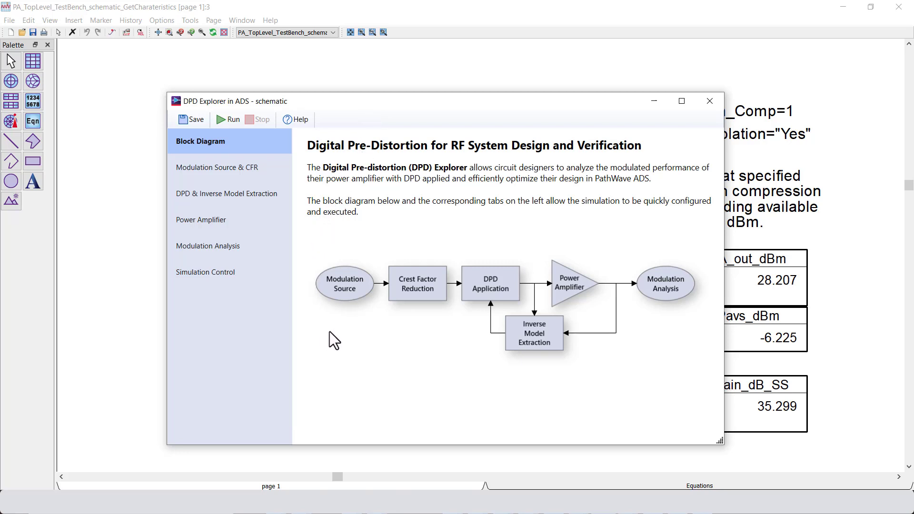
# - On the 5G NR DL Modulation Source & CFR page, expand then collapse Advanced Settings
pyautogui.click(351, 289)
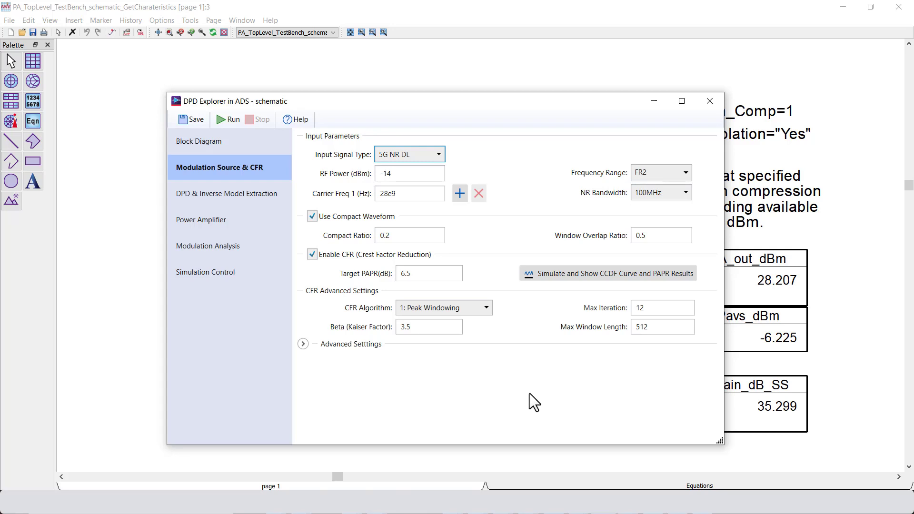
pyautogui.click(303, 345)
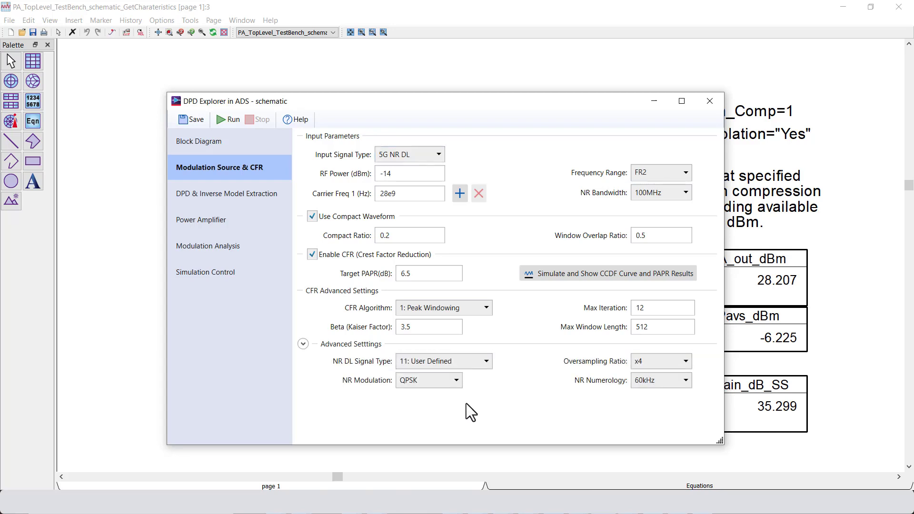
pyautogui.click(303, 345)
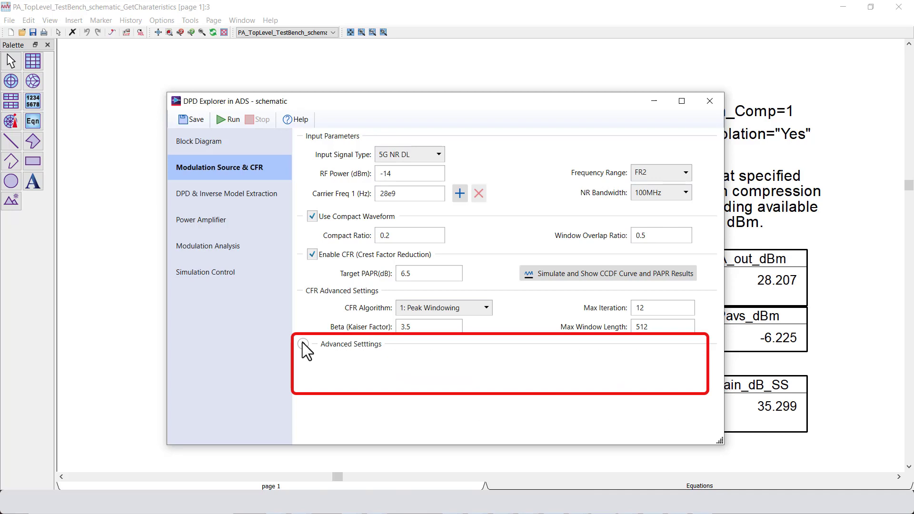
# - Simulate the CCDF curve, yielding 7.81 dB PAPR at -14 dBm mean power
pyautogui.click(579, 277)
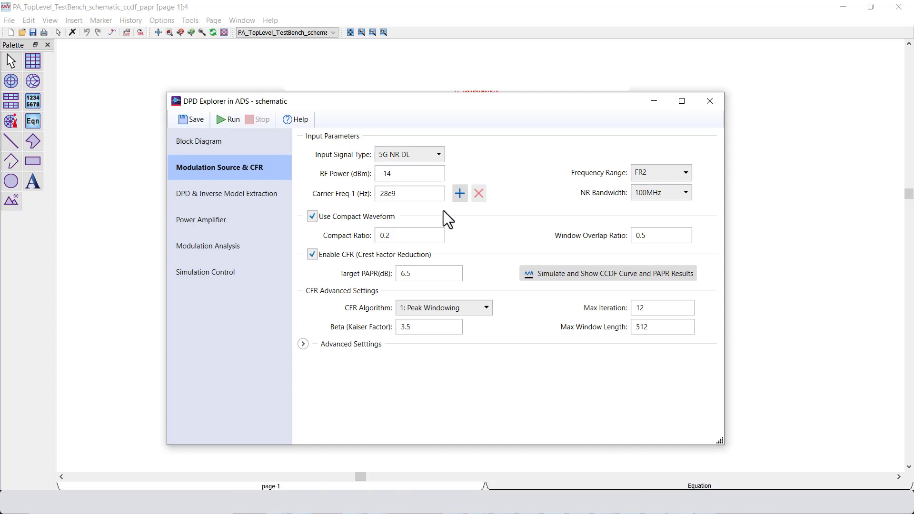
pyautogui.moveTo(404, 174)
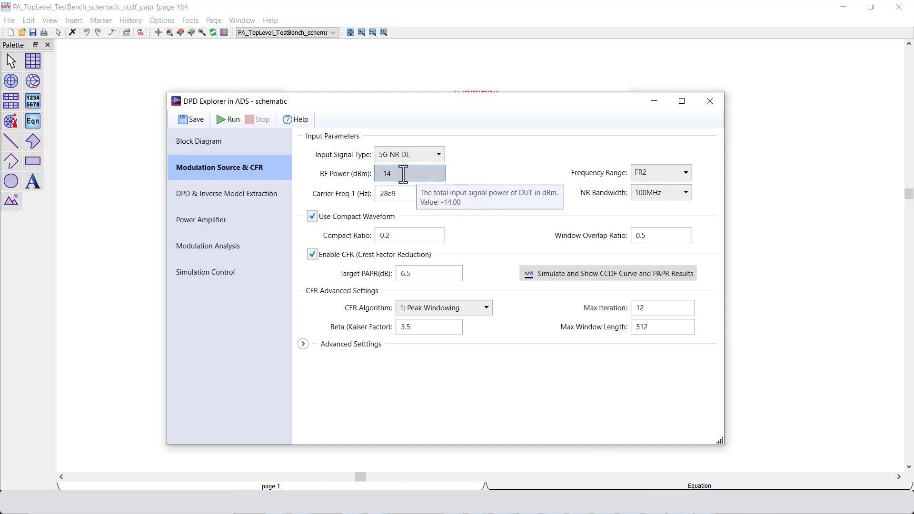
# - Keep the '4: Direct DPD' model with 5 iterations and show its 3.0 dB crest factor expansion
pyautogui.click(212, 145)
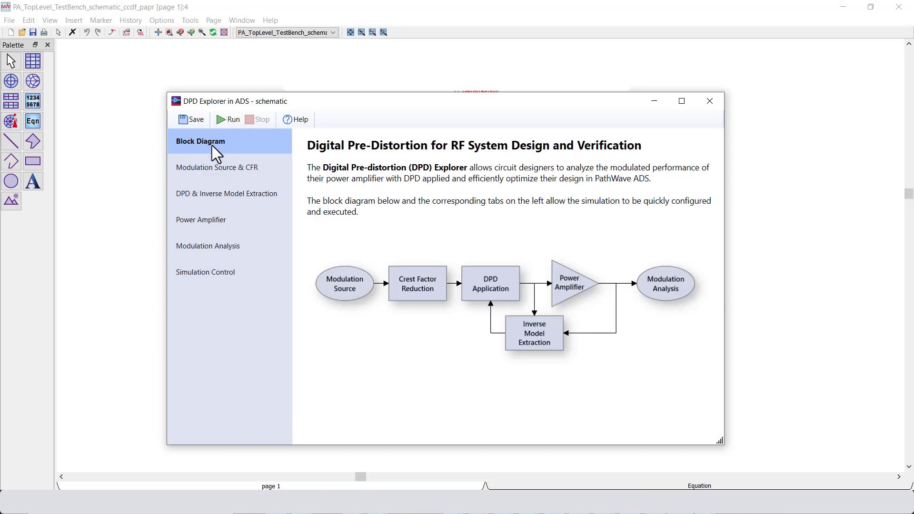
pyautogui.click(480, 280)
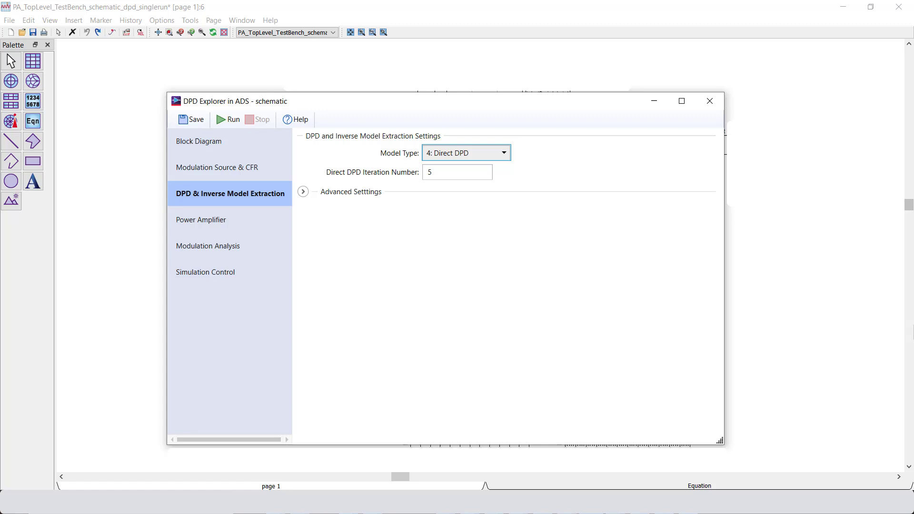
pyautogui.click(505, 156)
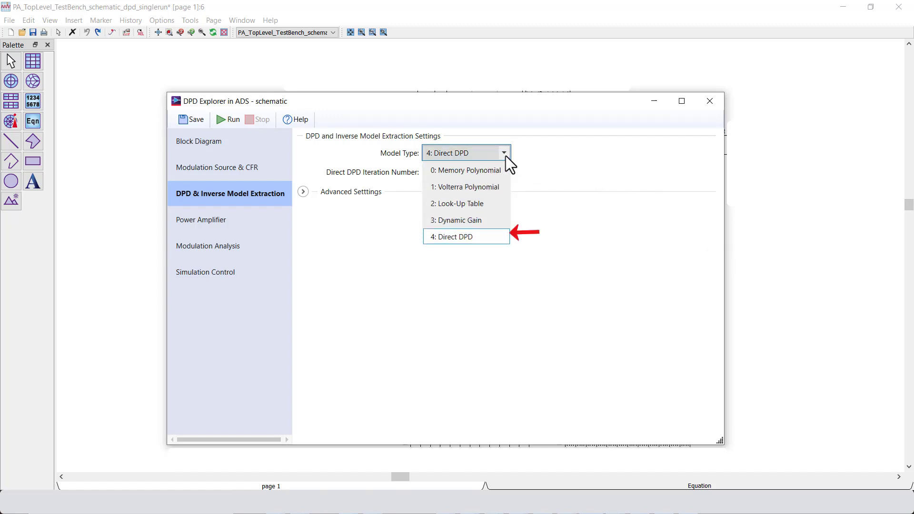
pyautogui.click(506, 156)
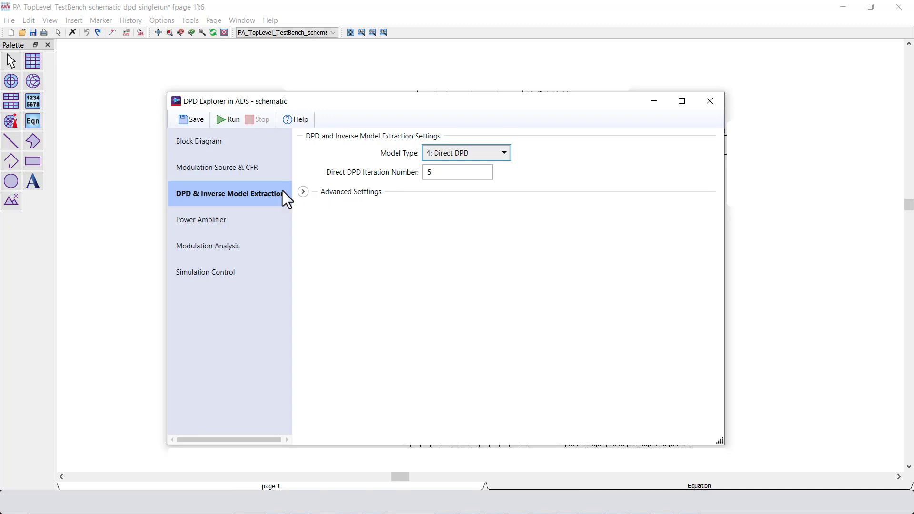
pyautogui.click(302, 191)
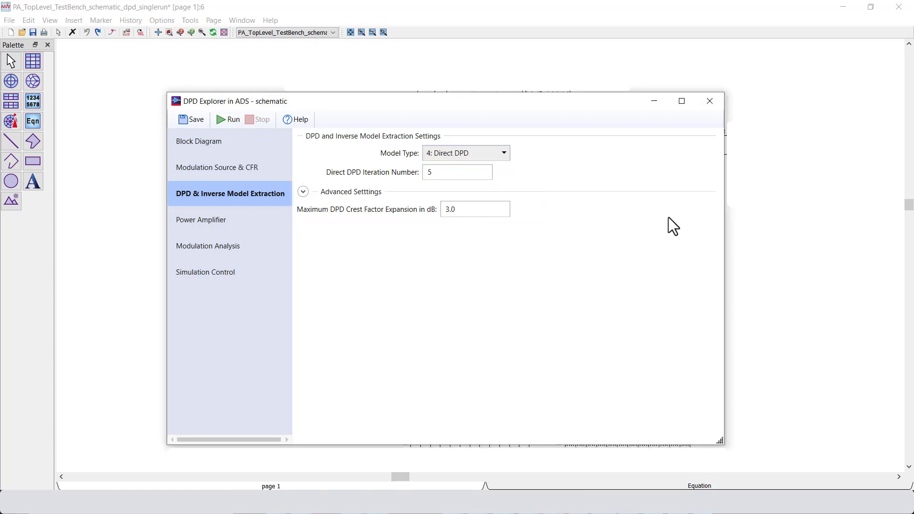
# - Run the Direct DPD simulation with Modulation Analysis Calculate set to All
pyautogui.click(212, 252)
pyautogui.click(456, 156)
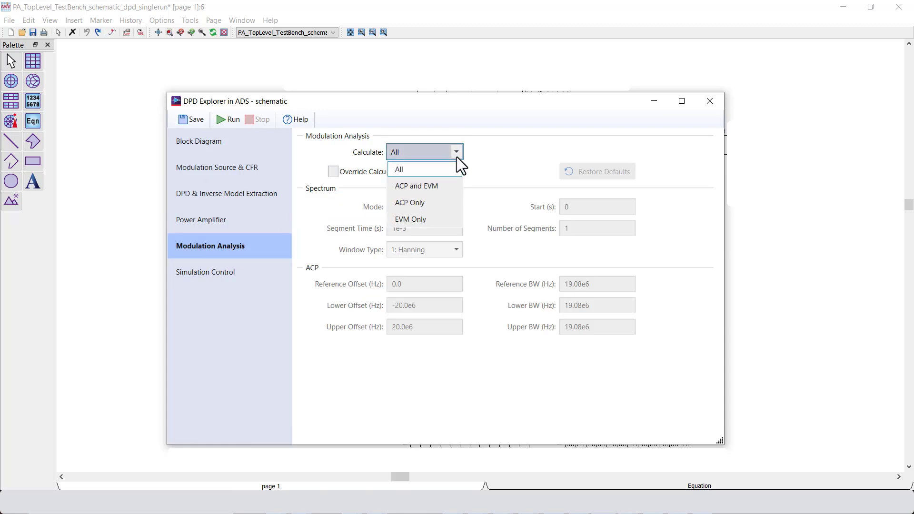
pyautogui.click(458, 164)
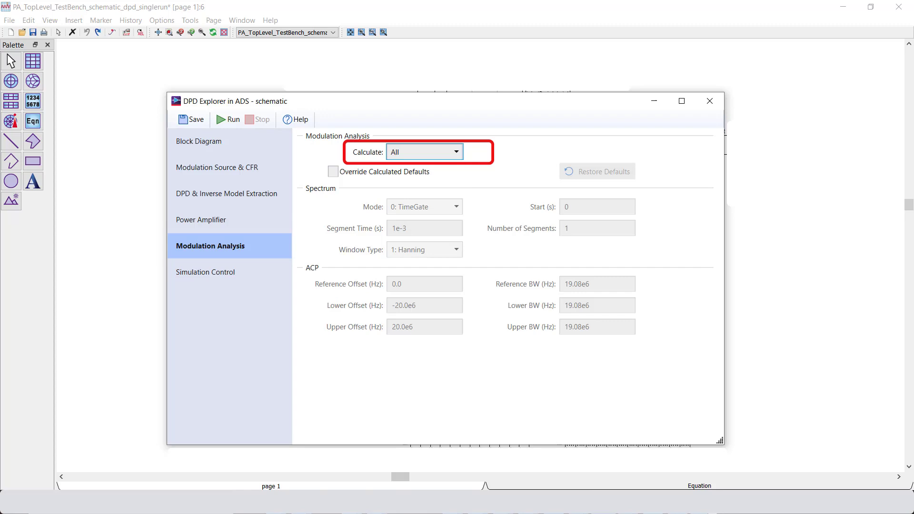
pyautogui.click(223, 121)
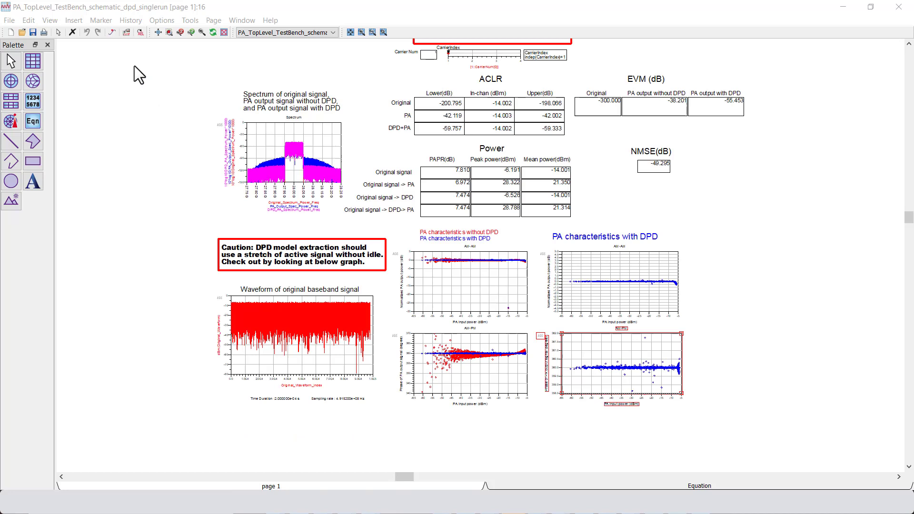
# - Inspect the spectrum plot, then the ACLR and power tables (ACLR -59.8 dB, EVM -55.5 dB)
pyautogui.moveTo(214, 82); pyautogui.dragTo(350, 218)
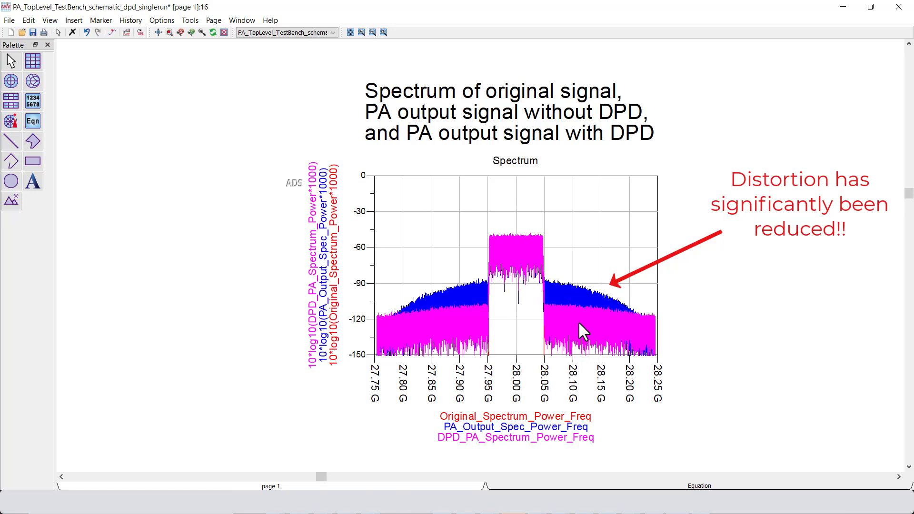
pyautogui.click(169, 32)
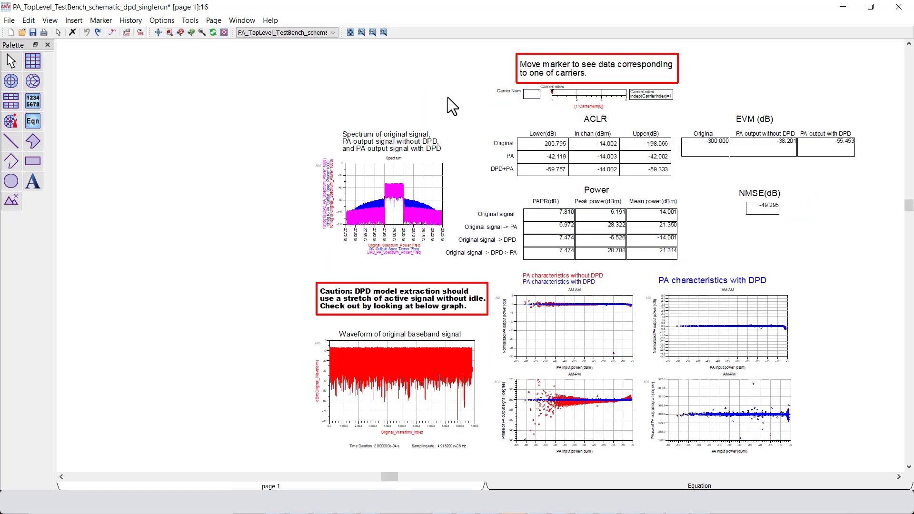
pyautogui.moveTo(443, 102)
pyautogui.mouseDown()
pyautogui.moveTo(852, 284)
pyautogui.moveTo(876, 275)
pyautogui.mouseUp()
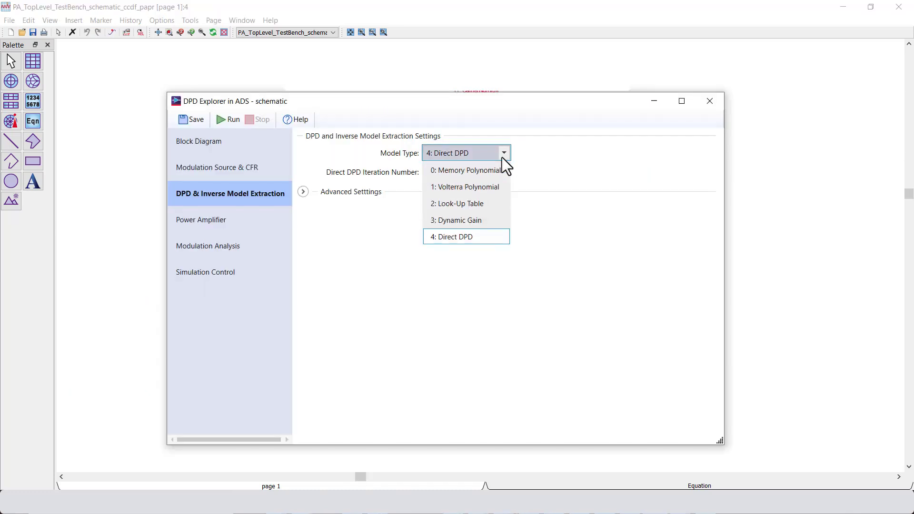
# - Change the DPD model type to '3: Dynamic Gain' and rerun the simulation
pyautogui.click(489, 218)
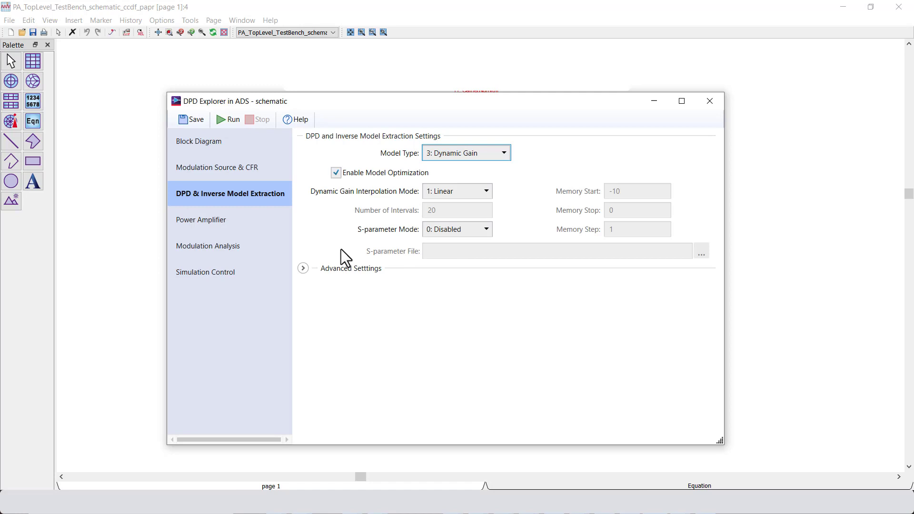
pyautogui.click(220, 119)
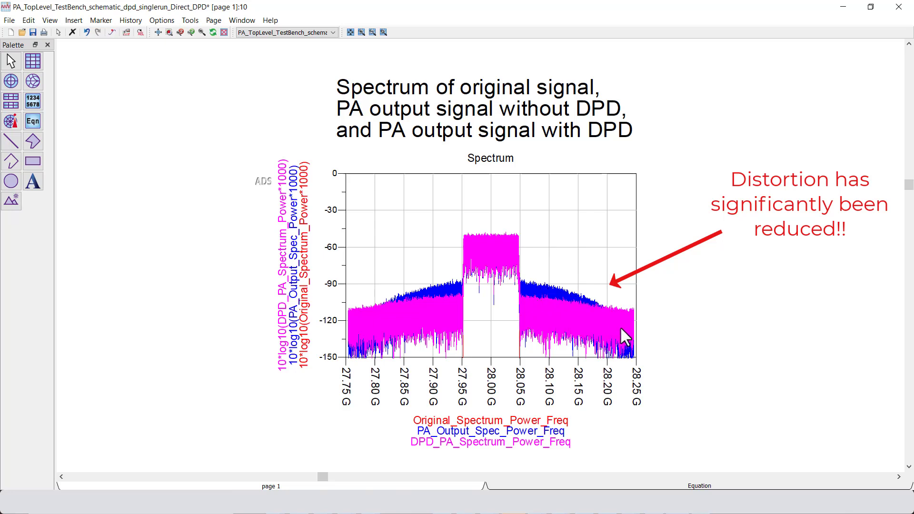
# - Zoom in on the Dynamic Gain ACLR, power and EVM tables (ACLR about -51/-52 dB, EVM -49.4 dB)
pyautogui.click(170, 33)
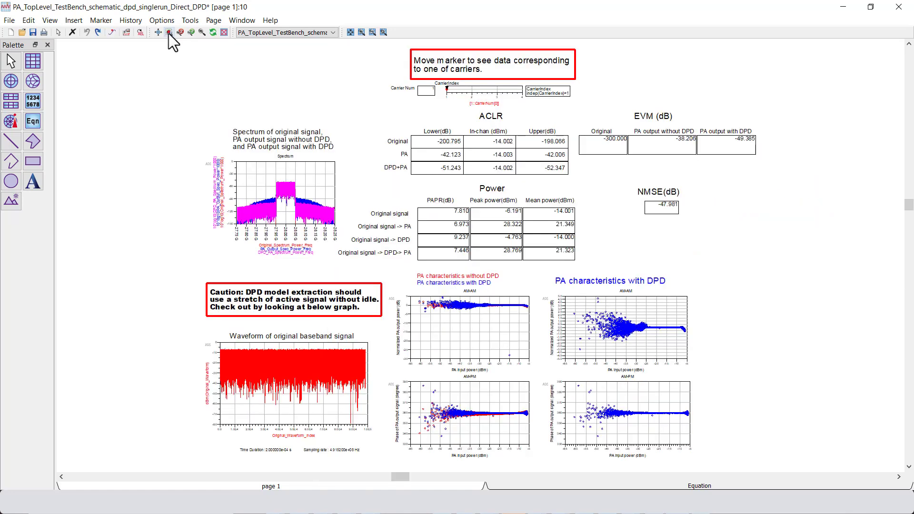
pyautogui.click(169, 33)
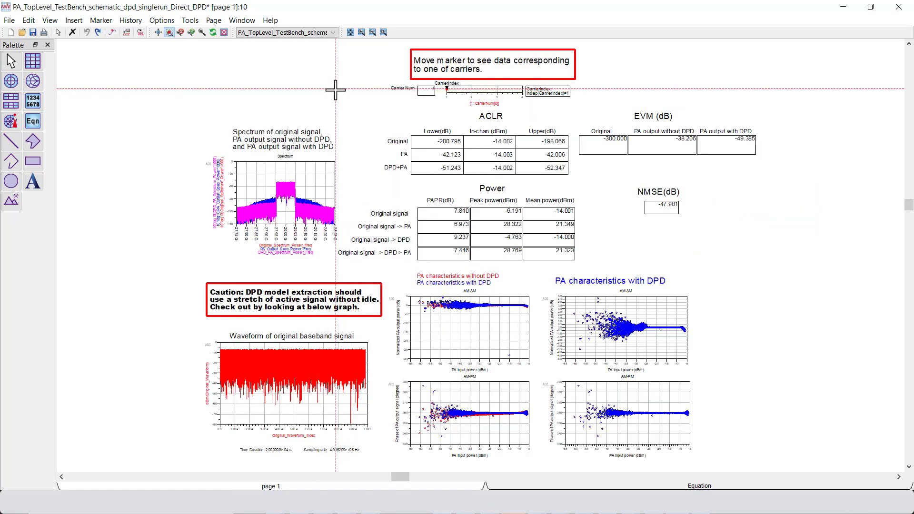
pyautogui.moveTo(336, 89); pyautogui.dragTo(816, 265)
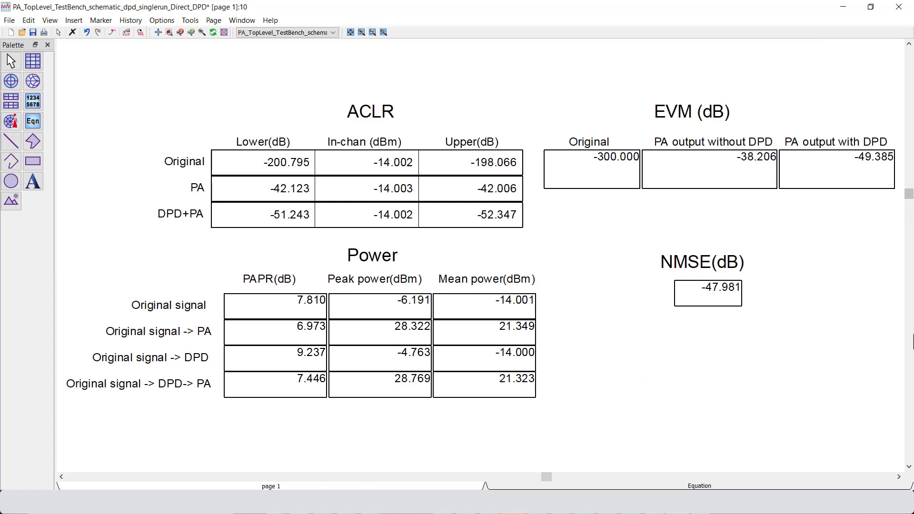